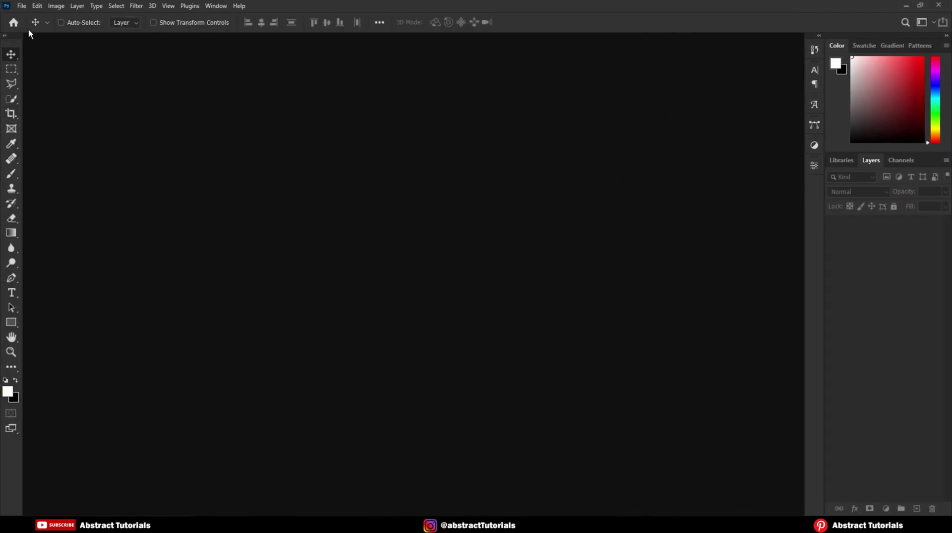
Open the running female athlete photo and zoom in slightly
left_click(21, 5)
left_click(40, 26)
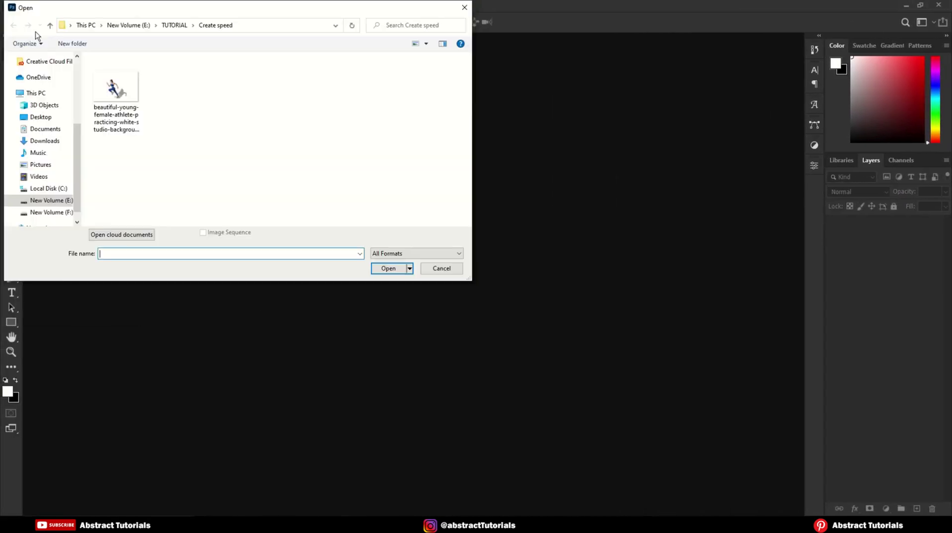
double_click(111, 99)
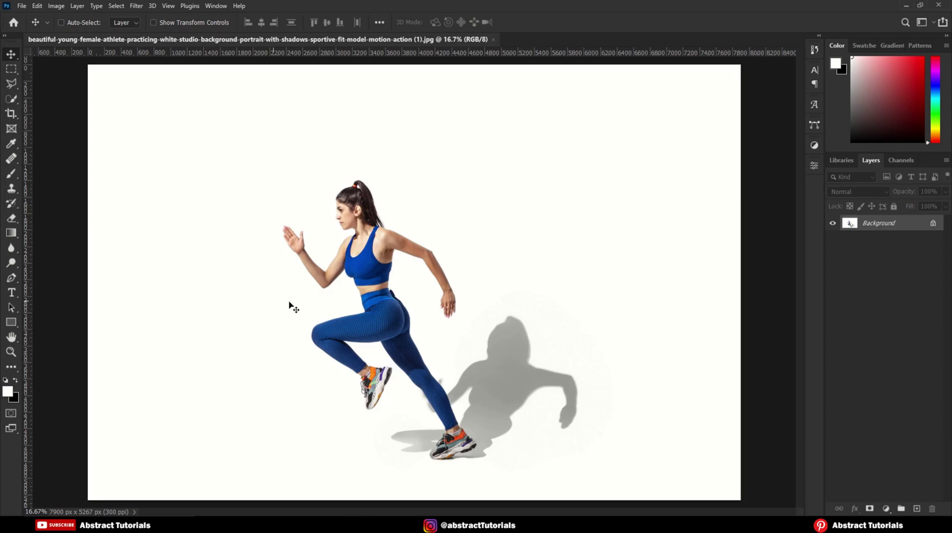
scroll(444, 374, "up", 1)
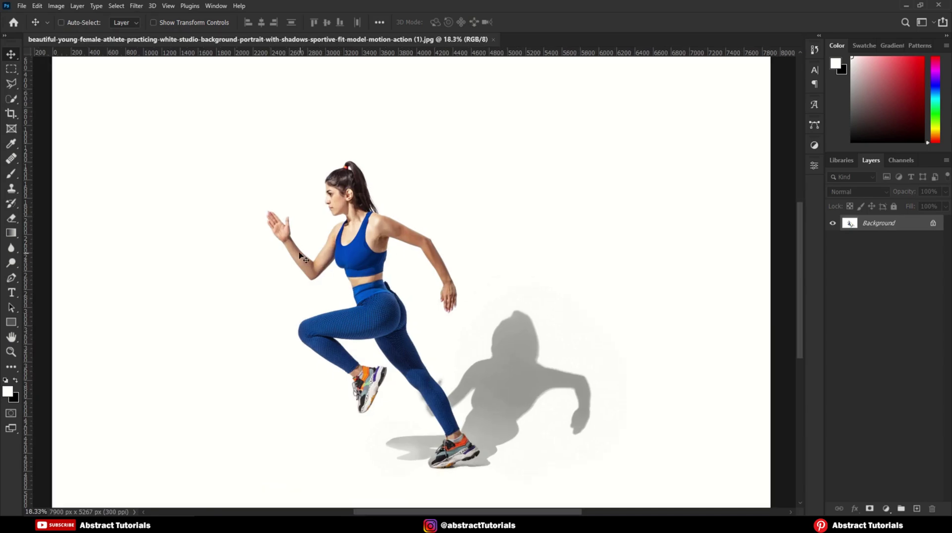
With Quick Selection, subtract the shadow under the front shoe from the athlete selection
left_click(15, 101)
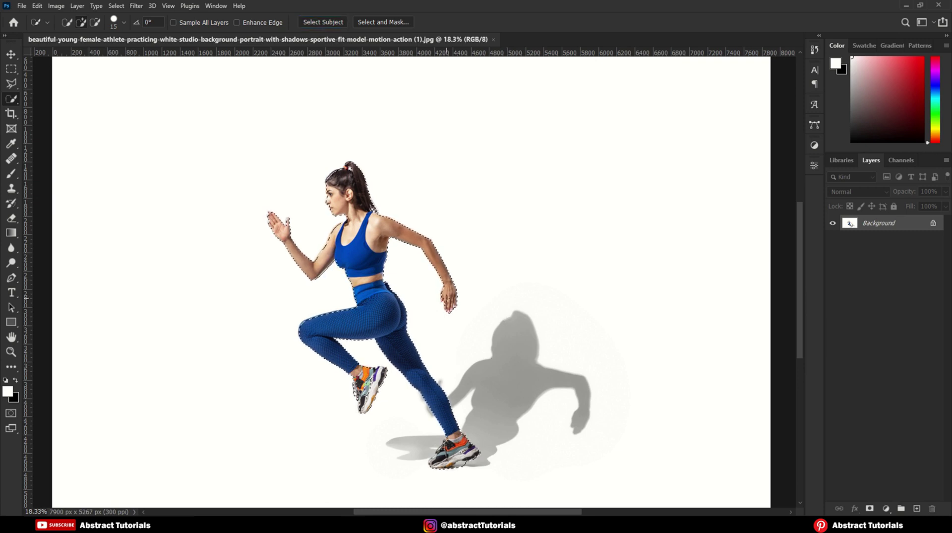
scroll(457, 474, "up", 2)
scroll(458, 474, "up", 4)
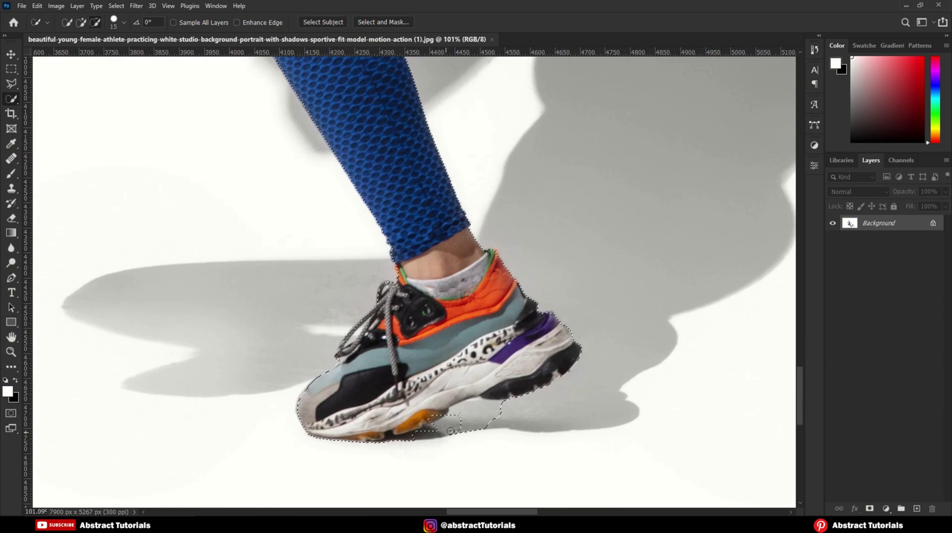
mouse_move(458, 427)
left_mouse_down()
mouse_move(498, 417)
mouse_move(470, 427)
mouse_move(480, 430)
mouse_move(493, 409)
mouse_move(414, 439)
mouse_move(394, 439)
mouse_move(421, 419)
mouse_move(387, 432)
mouse_move(439, 411)
mouse_move(424, 408)
left_mouse_up()
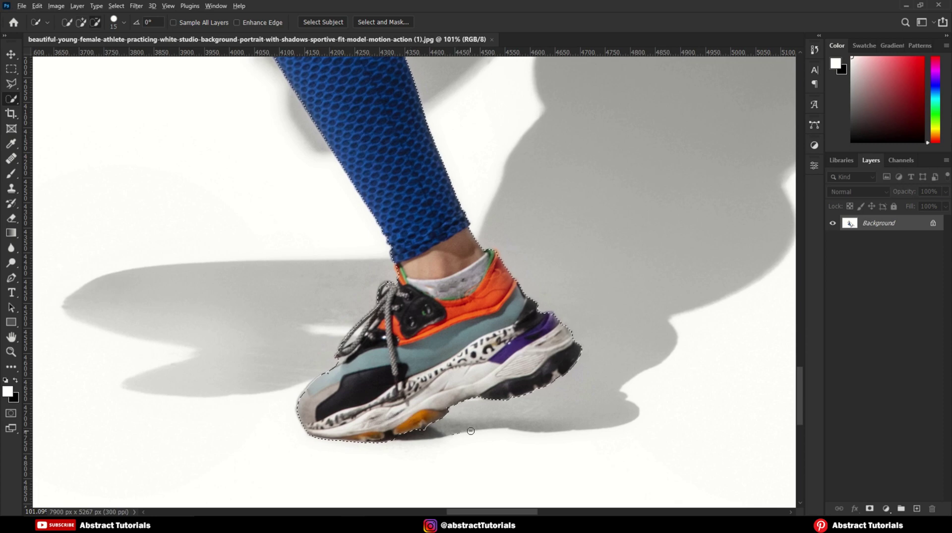
Add the rear shoe's heel to the athlete selection
scroll(409, 425, "down", 3)
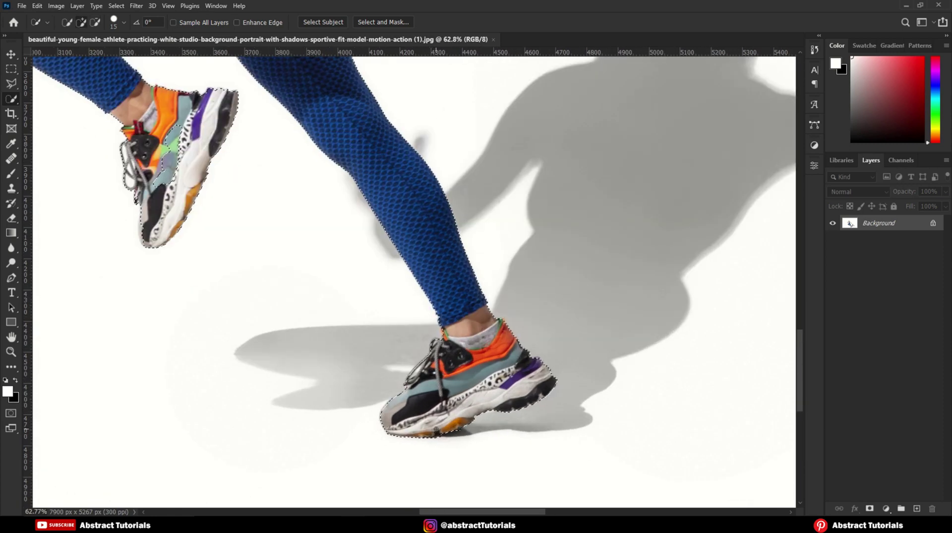
scroll(516, 439, "down", 1)
scroll(519, 443, "down", 3)
scroll(520, 444, "up", 2)
scroll(336, 311, "up", 4)
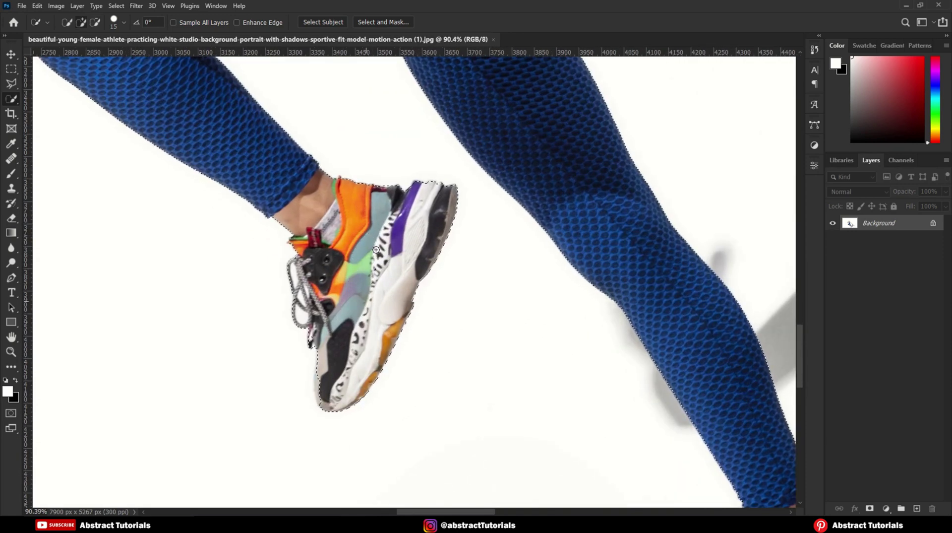
scroll(313, 385, "up", 1)
left_click_drag(319, 356, 320, 406)
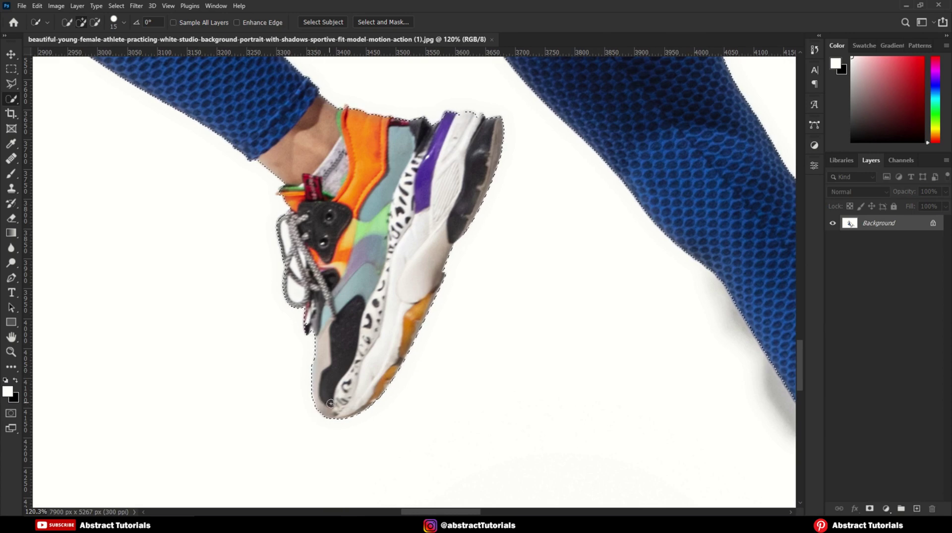
scroll(320, 406, "down", 5)
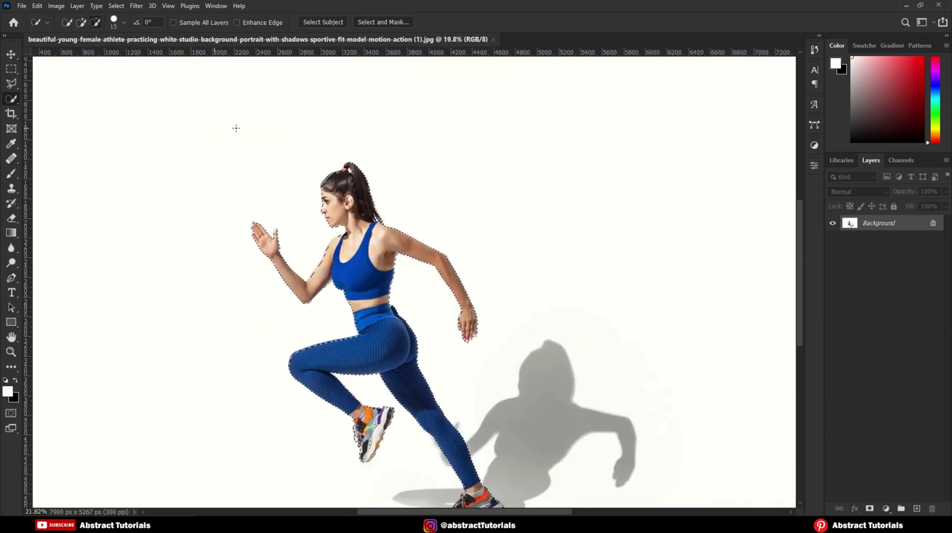
Add the index fingertip and the thumb tip to the athlete selection
scroll(225, 252, "up", 6)
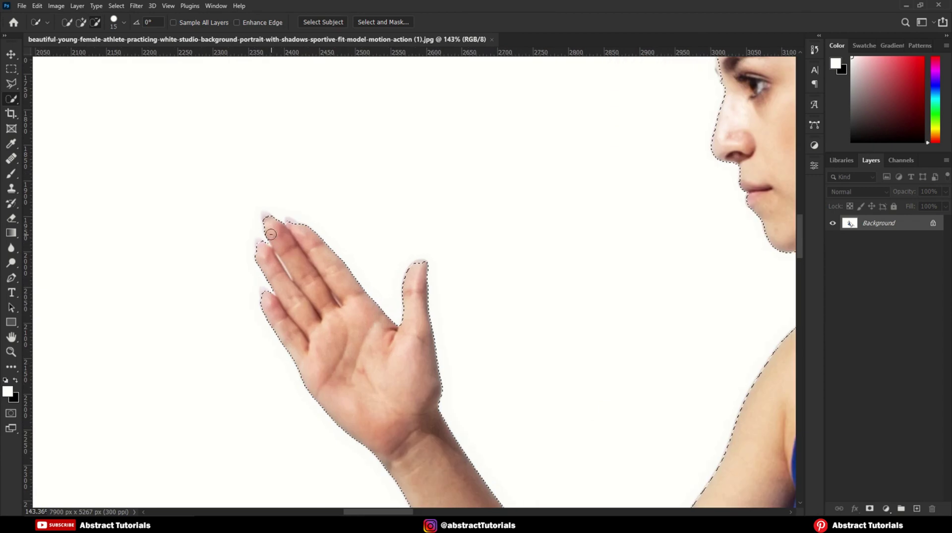
scroll(271, 234, "up", 1)
left_click(258, 249)
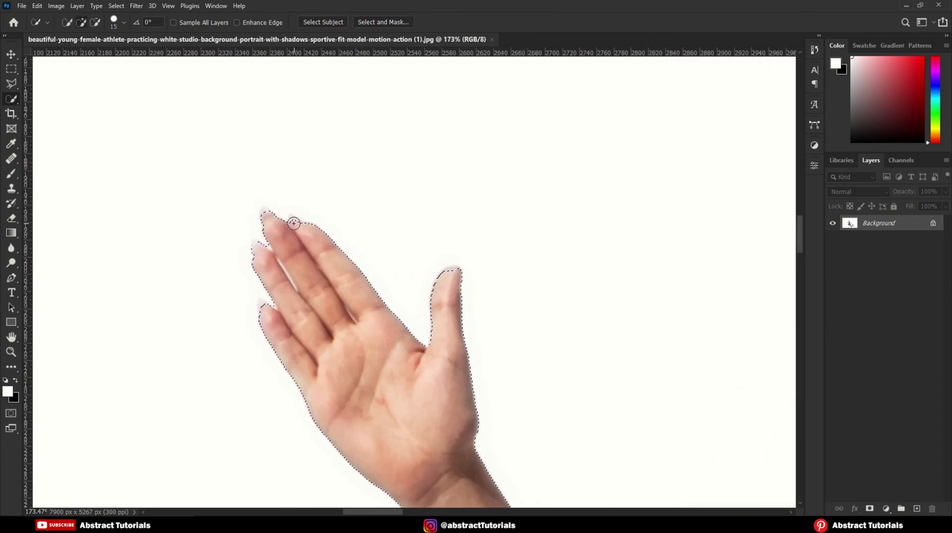
scroll(221, 246, "down", 2)
scroll(306, 292, "up", 2)
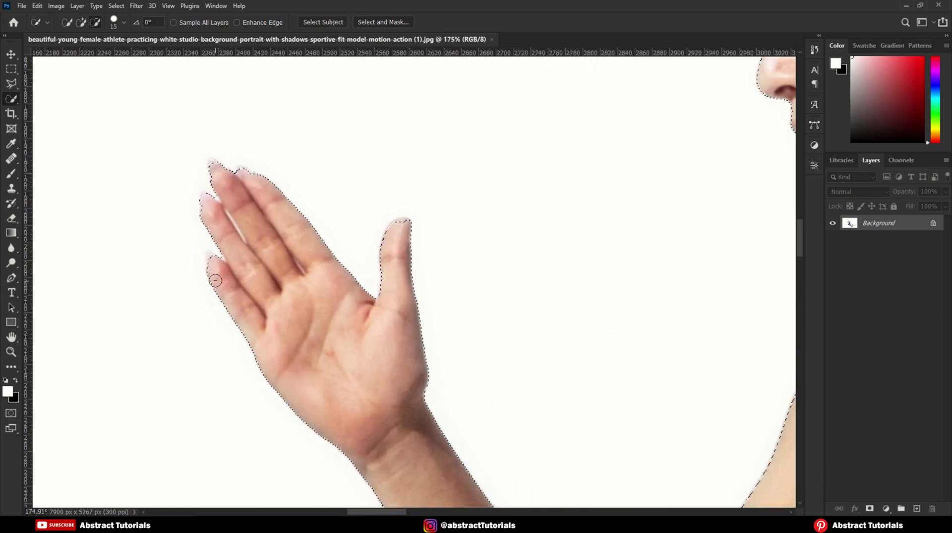
left_click(398, 224)
Extend the selection to include the thumb's nail tip
scroll(377, 239, "down", 6)
scroll(564, 436, "up", 8)
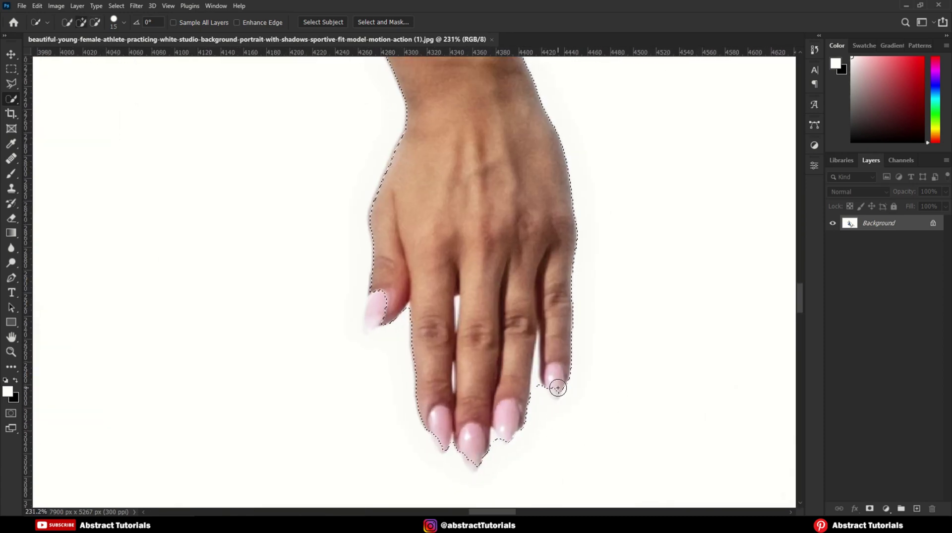
scroll(536, 420, "down", 2)
scroll(494, 441, "up", 1)
left_click_drag(413, 327, 404, 337)
scroll(465, 393, "down", 5)
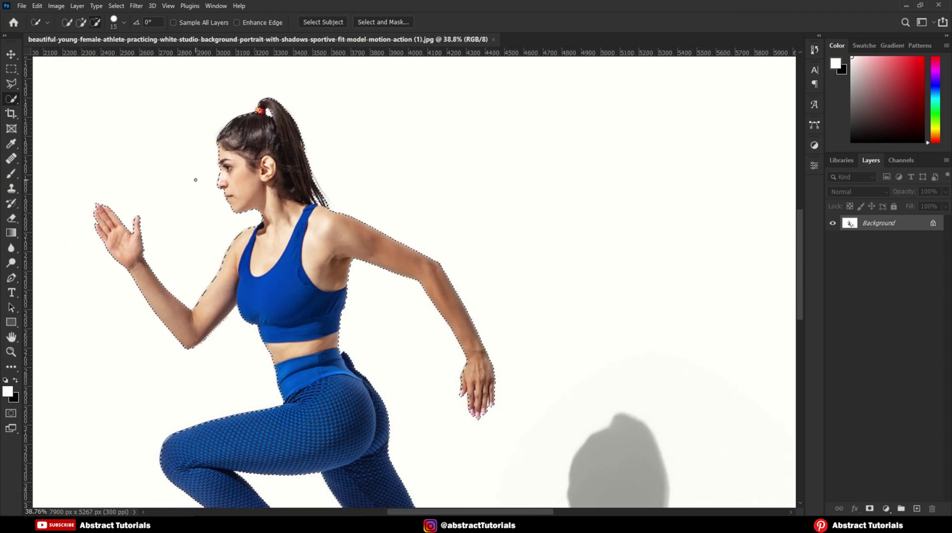
scroll(414, 143, "down", 1)
scroll(415, 149, "down", 2)
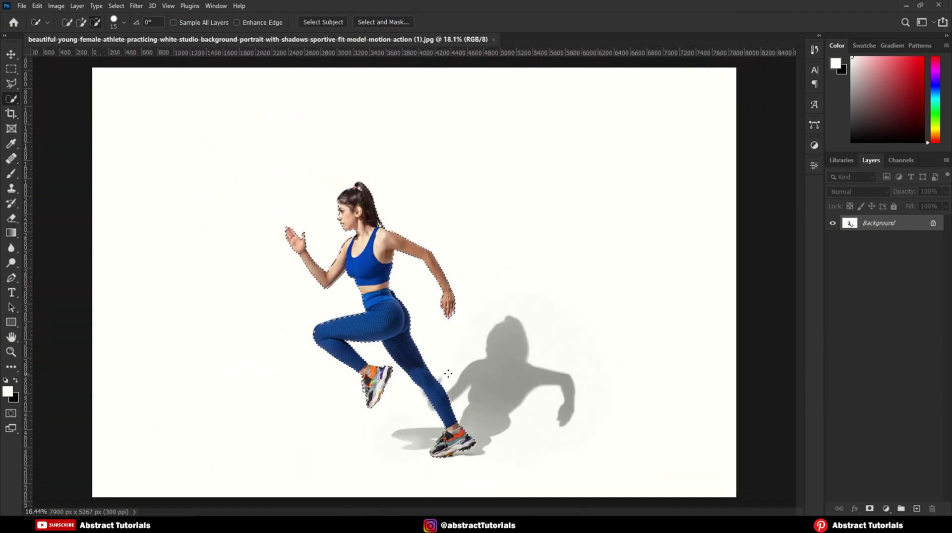
scroll(412, 254, "down", 1)
scroll(412, 252, "up", 1)
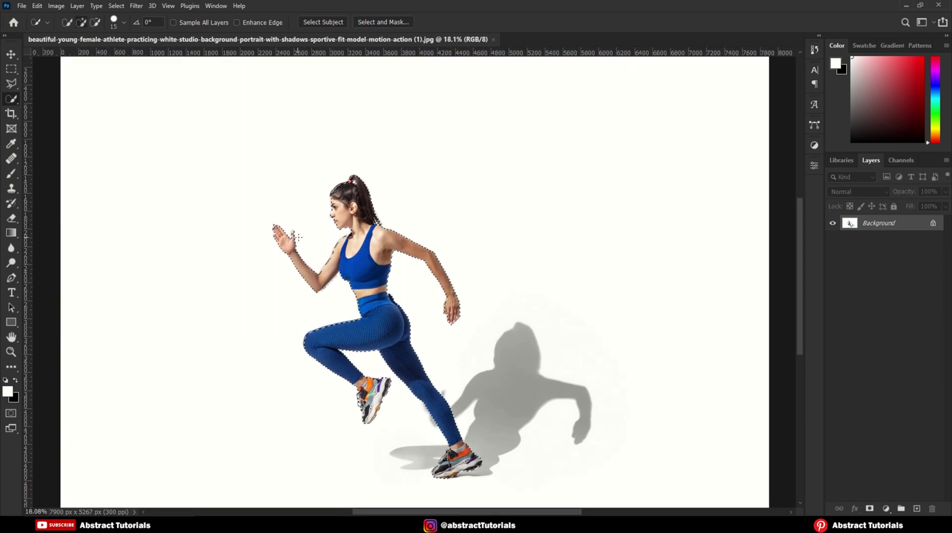
Cut the athlete onto Layer 1 with Layer Via Cut and delete the Background layer
right_click(343, 239)
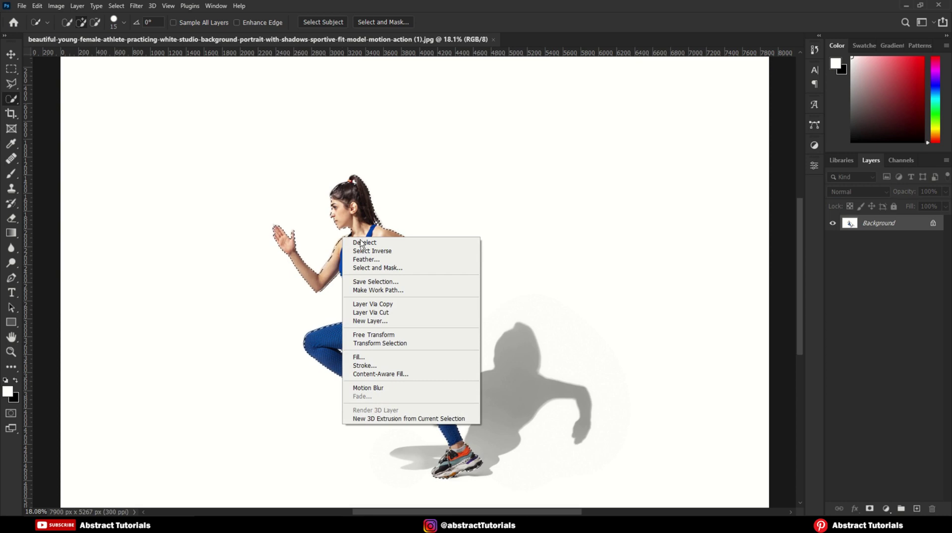
left_click(378, 312)
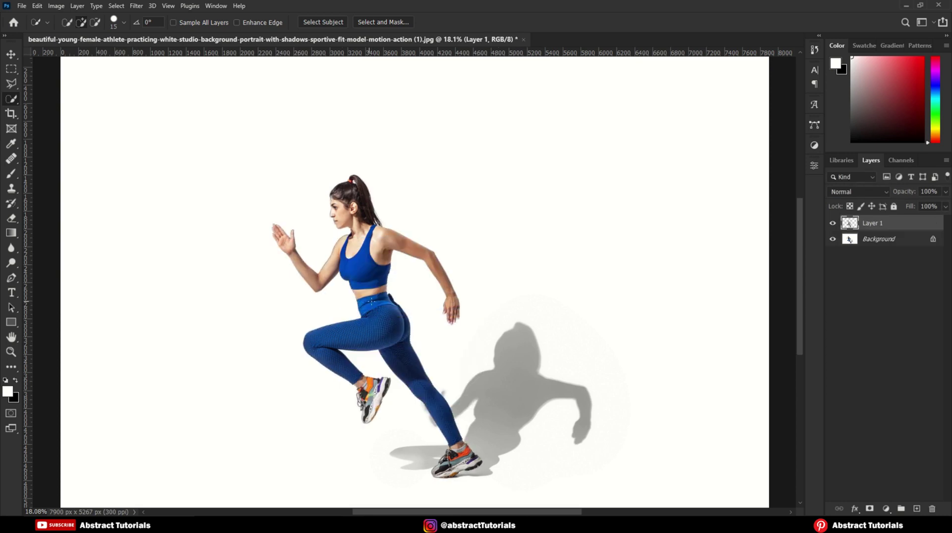
left_click(870, 239)
right_click(872, 240)
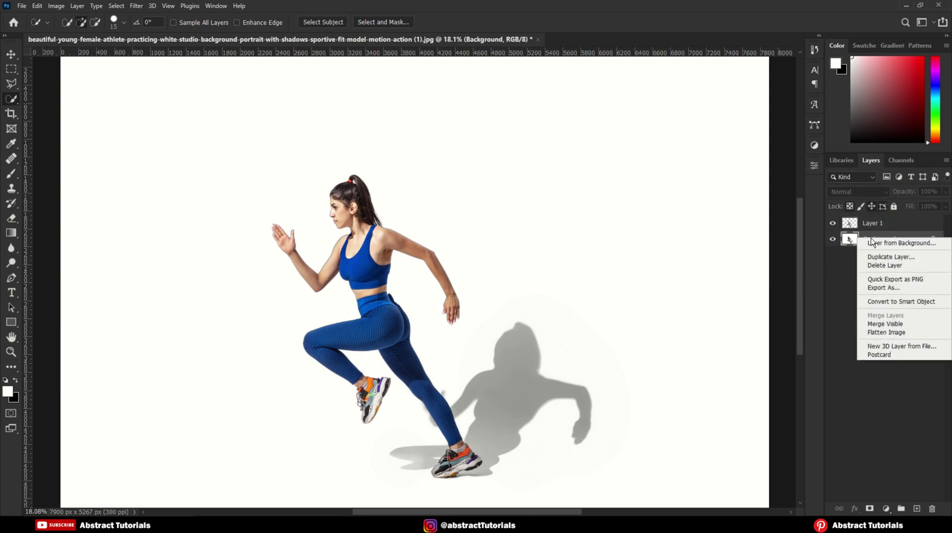
left_click(886, 266)
left_click(429, 196)
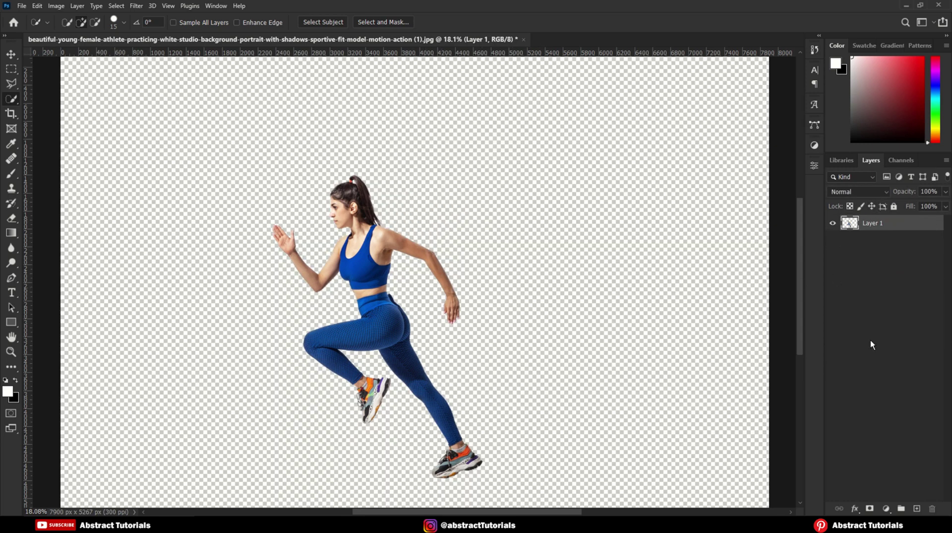
Add a white Solid Color fill layer, Color Fill 1
left_click(886, 503)
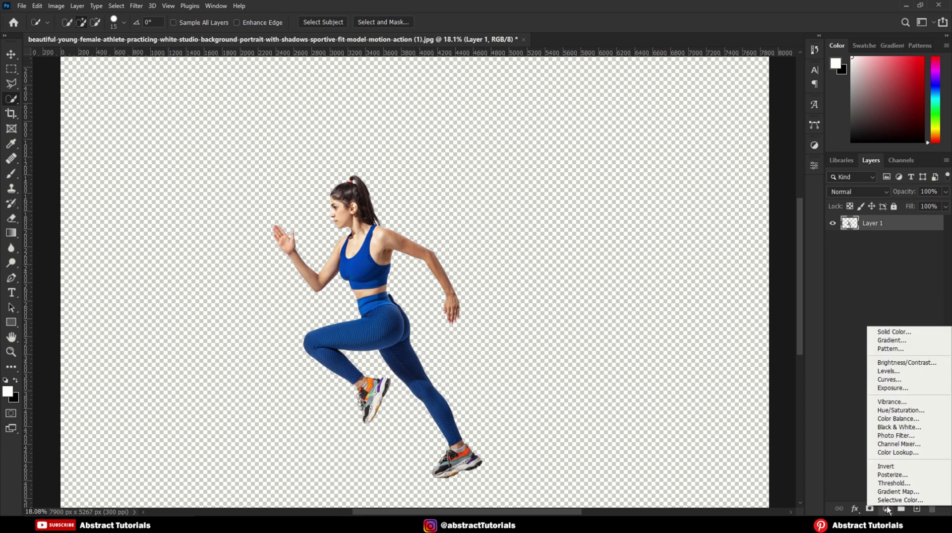
left_click(891, 332)
left_click_drag(540, 224, 486, 177)
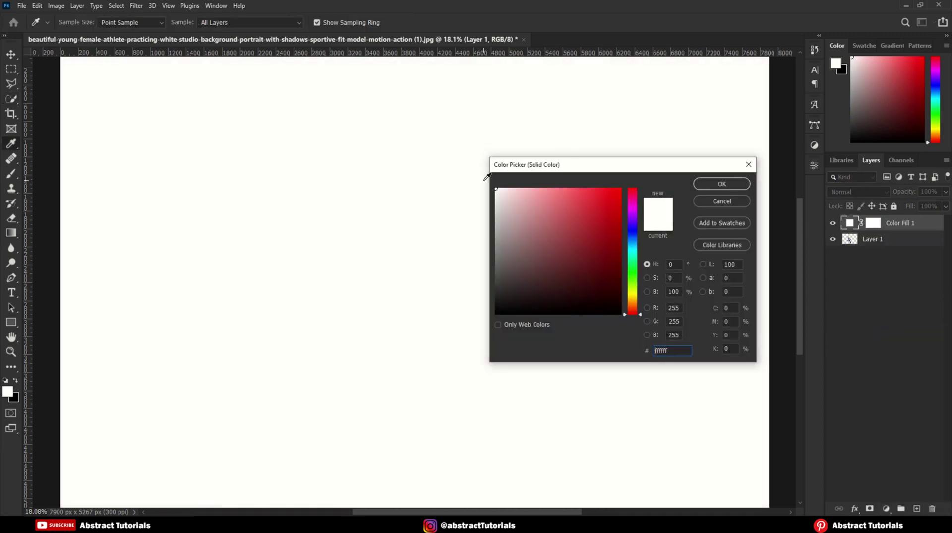
left_click(723, 184)
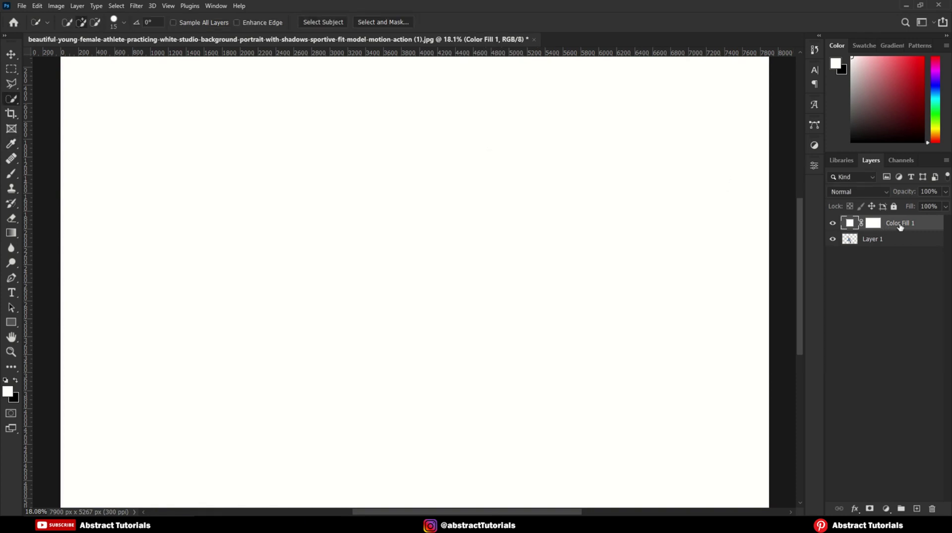
Place Color Fill 1 below Layer 1, then reselect Layer 1 with the Move tool
left_click_drag(900, 226, 897, 243)
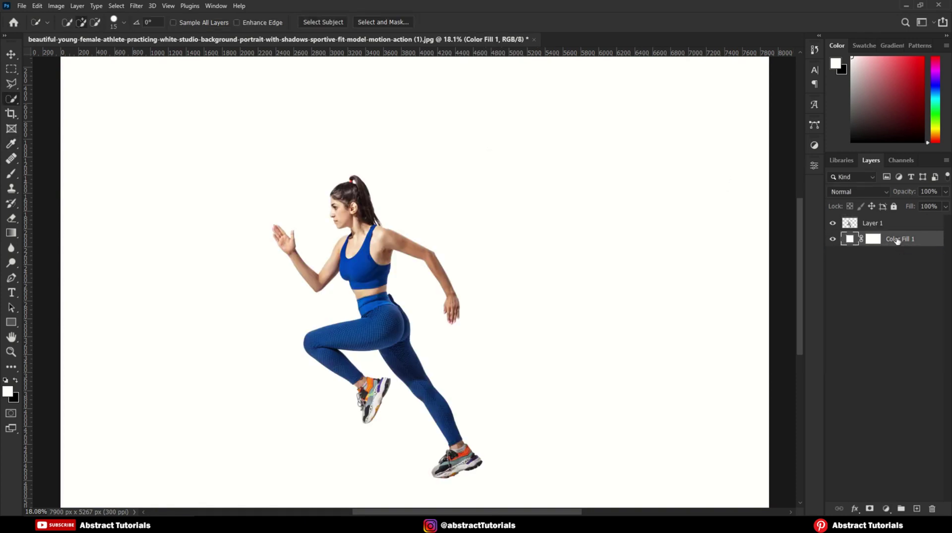
left_click(885, 223)
scroll(407, 292, "down", 1)
scroll(397, 283, "up", 1)
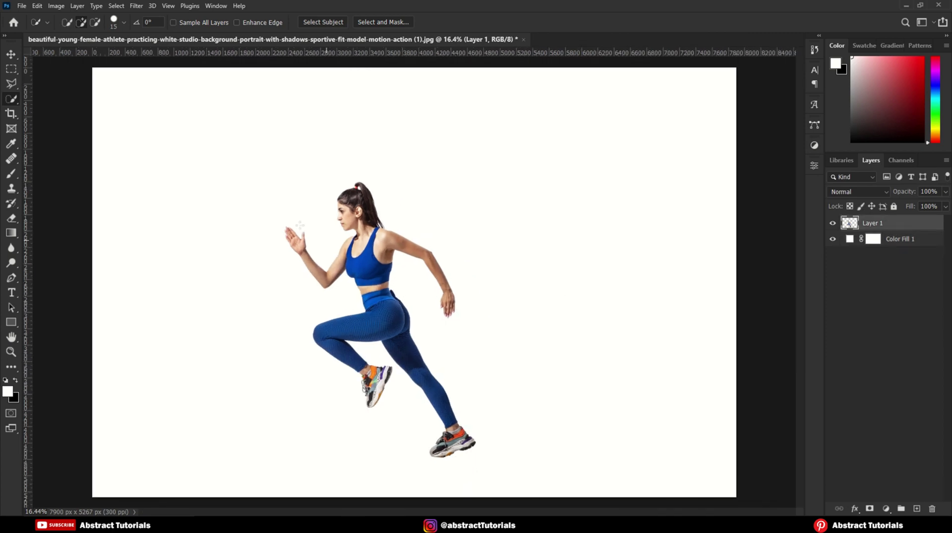
left_click(11, 54)
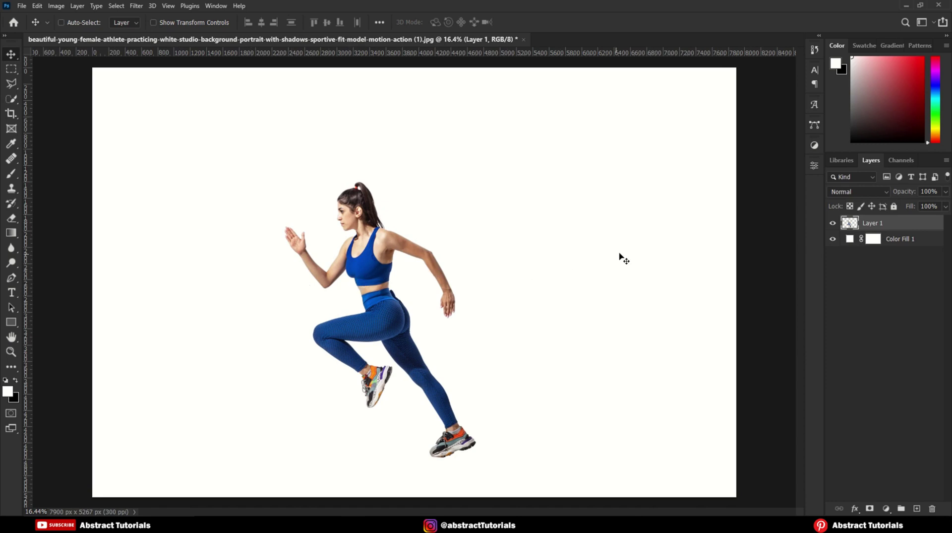
Duplicate Layer 1 as 'Layer 1 copy' above the original
right_click(866, 228)
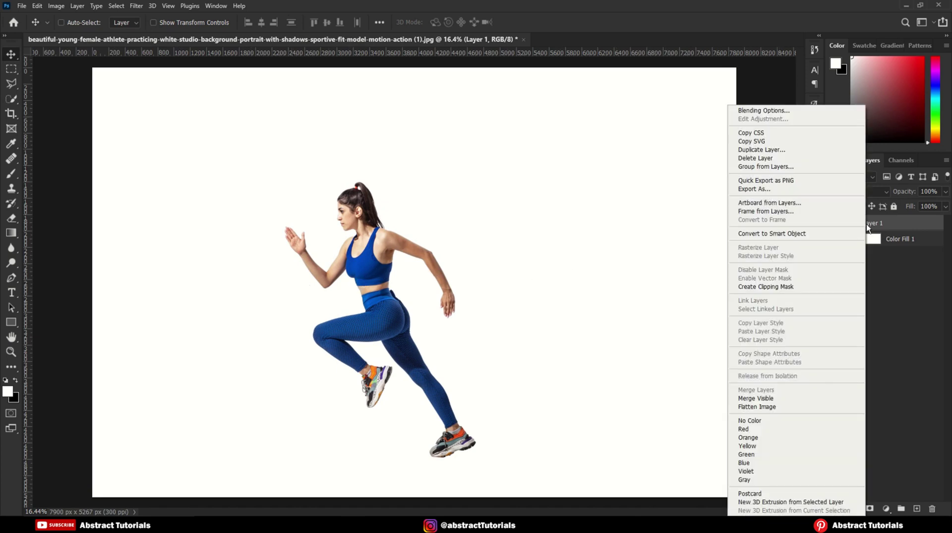
left_click(762, 149)
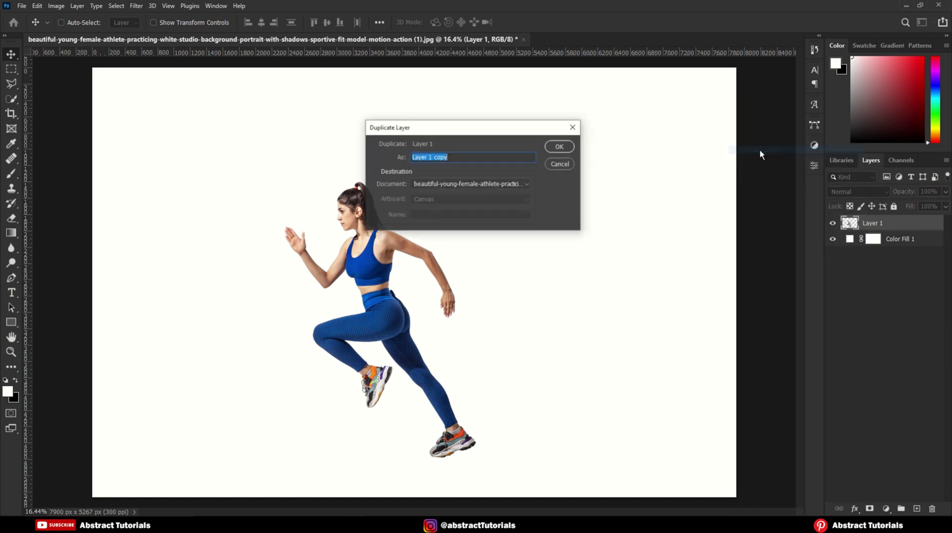
left_click(565, 147)
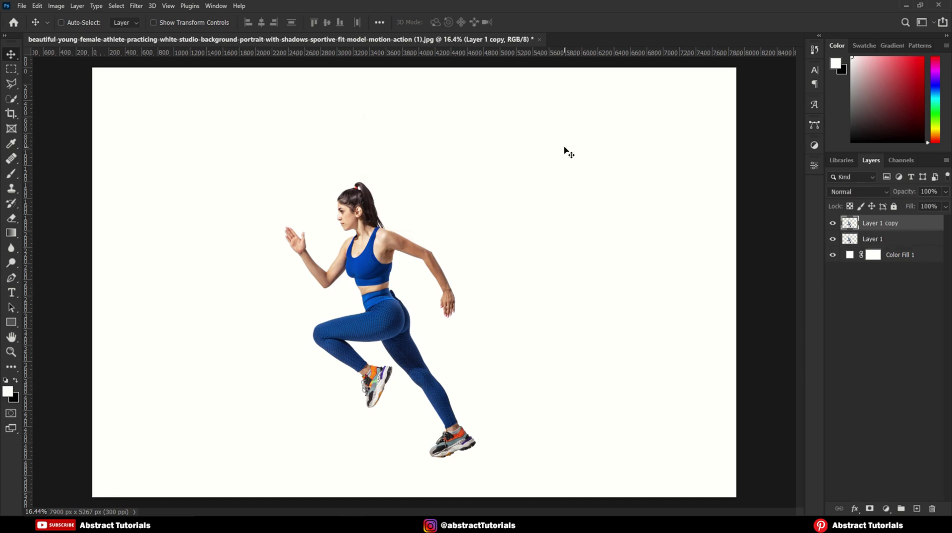
Give Layer 1 a 0° Motion Blur of 162 px and nudge it right behind the runner
left_click(870, 239)
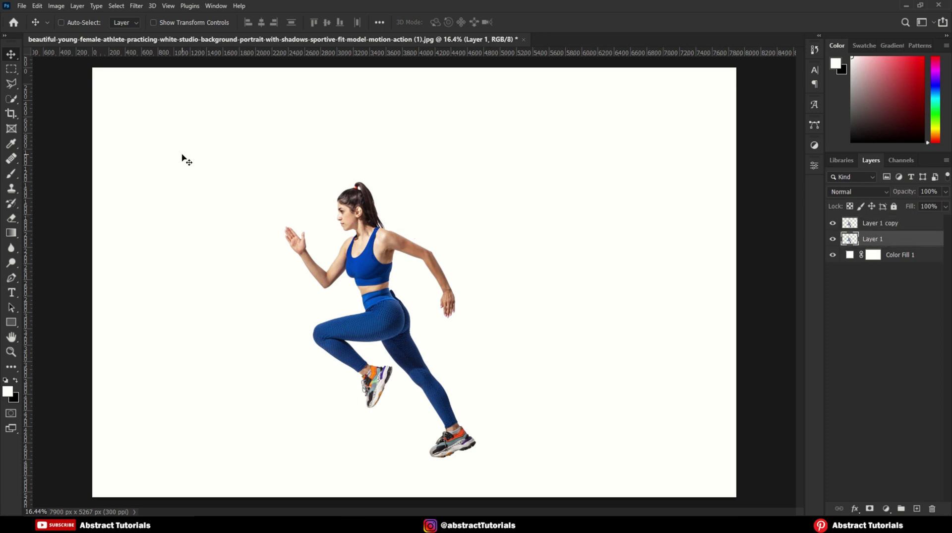
left_click(136, 6)
mouse_move(152, 135)
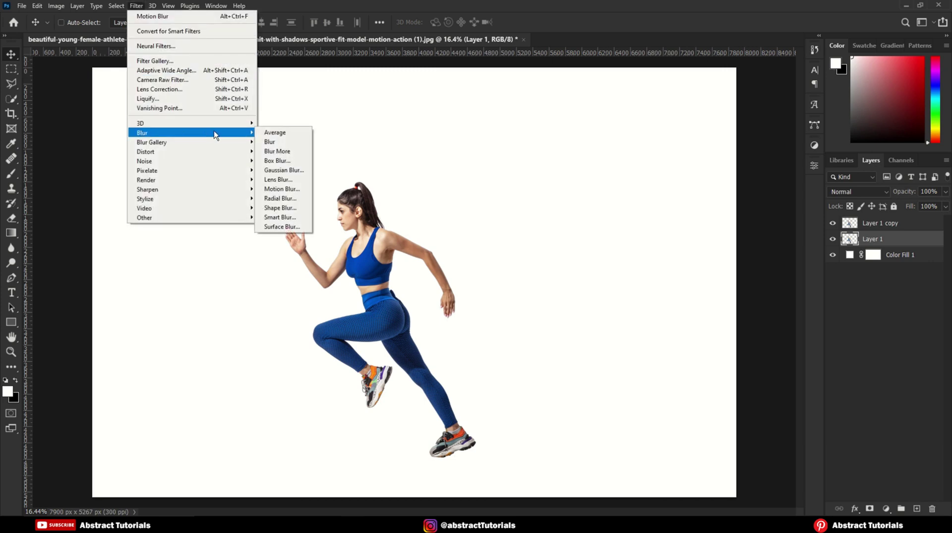
left_click(282, 189)
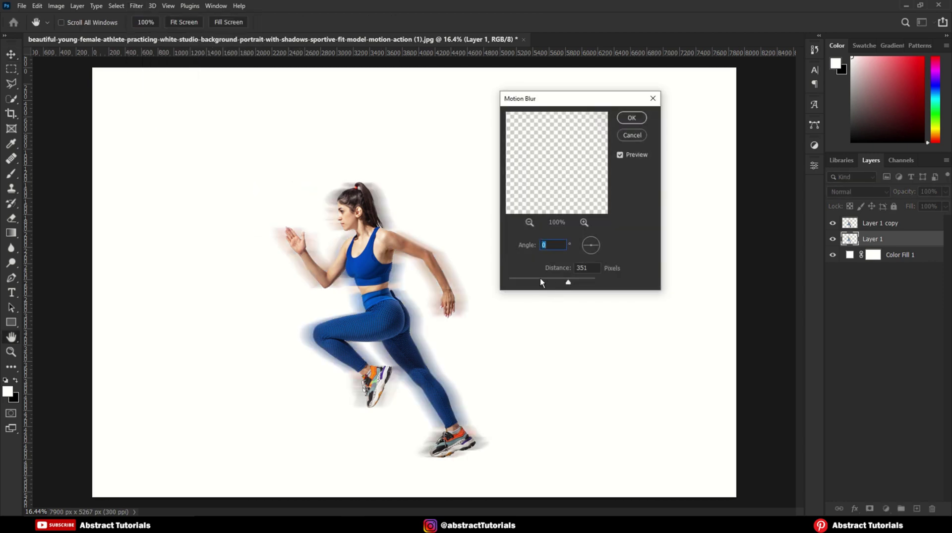
key("Tab")
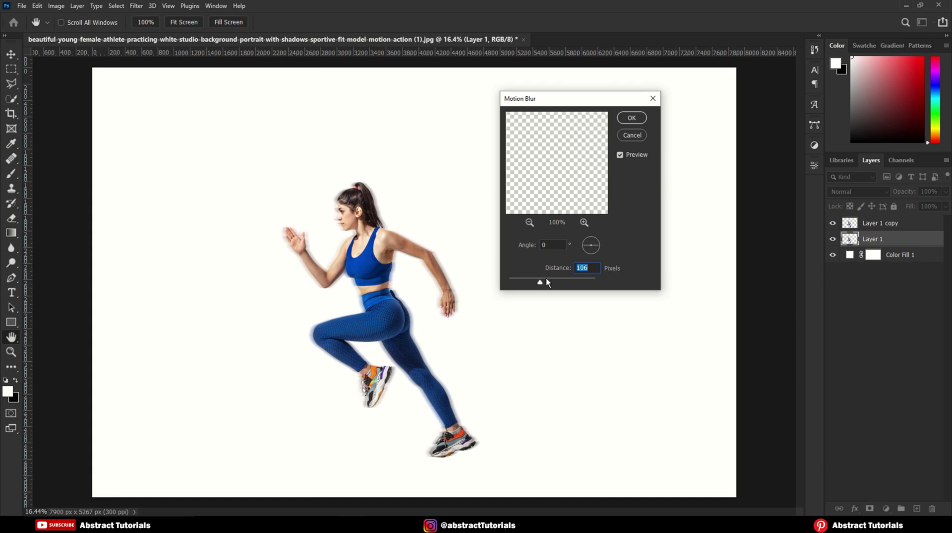
left_click_drag(547, 279, 549, 279)
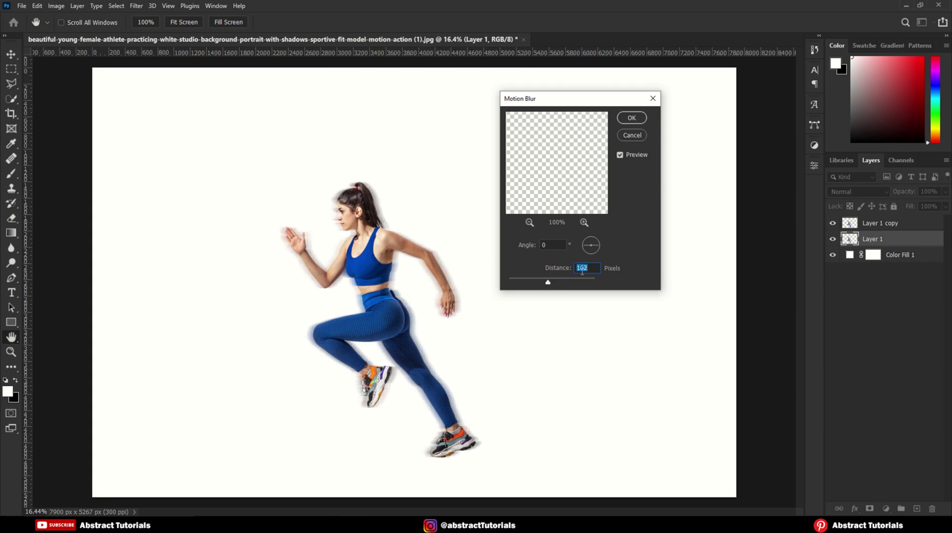
left_click(631, 119)
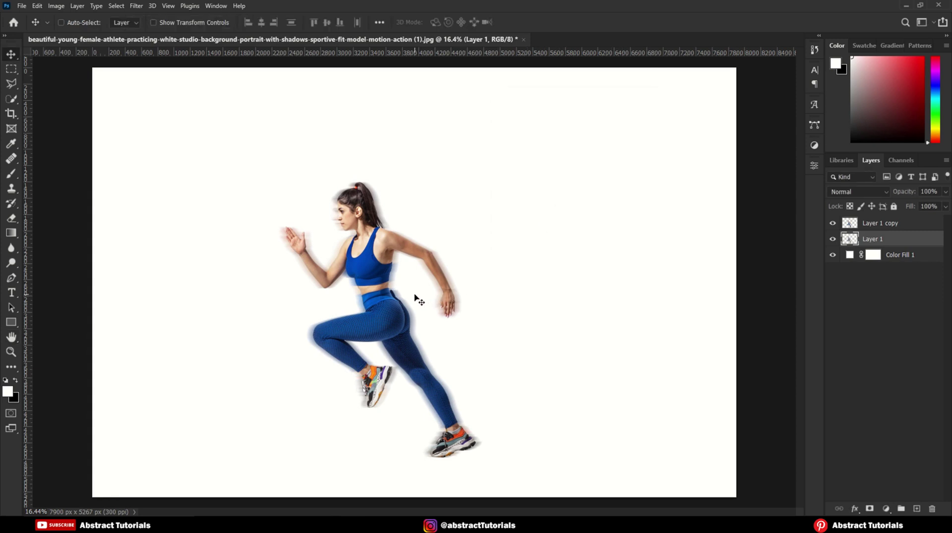
left_click_drag(416, 295, 420, 295)
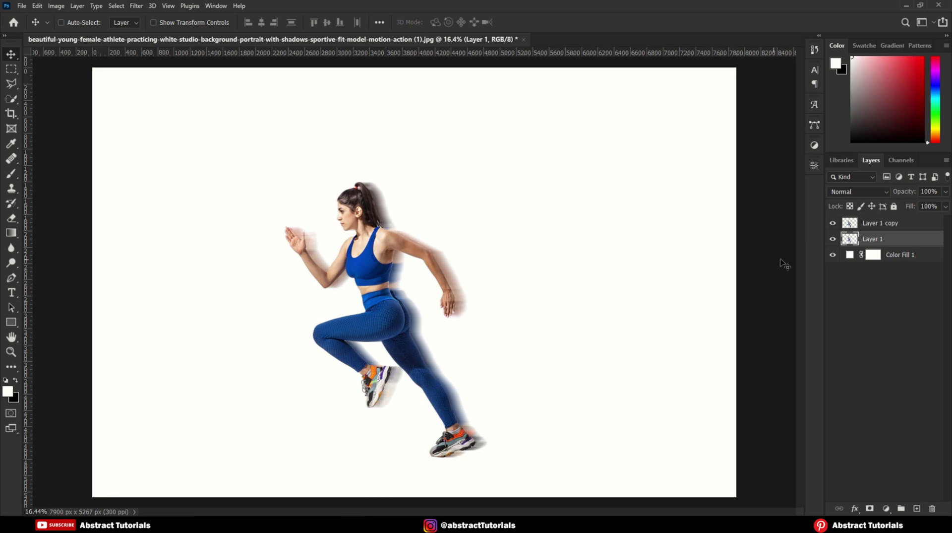
Duplicate Layer 1 as 'Layer 1 copy 2' and move it below Layer 1
right_click(881, 241)
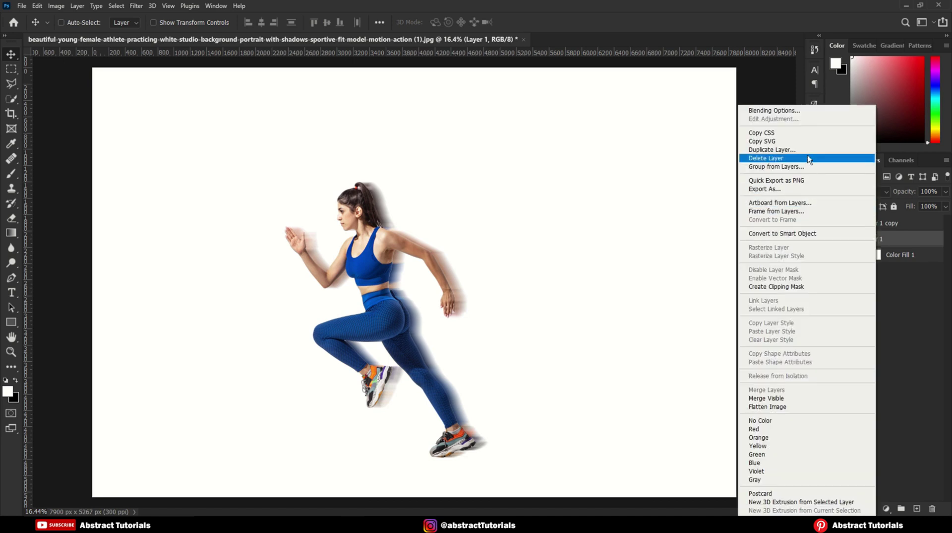
left_click(772, 150)
left_click(560, 147)
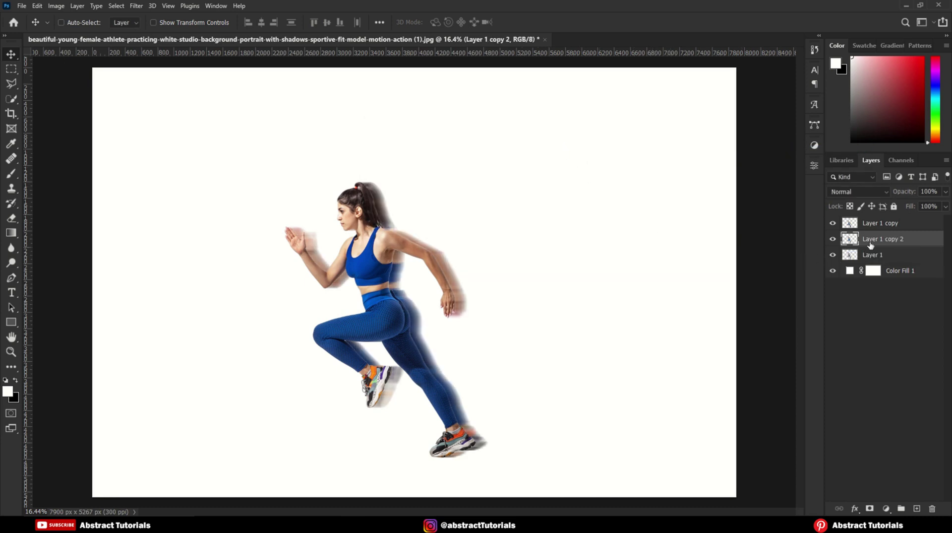
left_click_drag(881, 242, 880, 262)
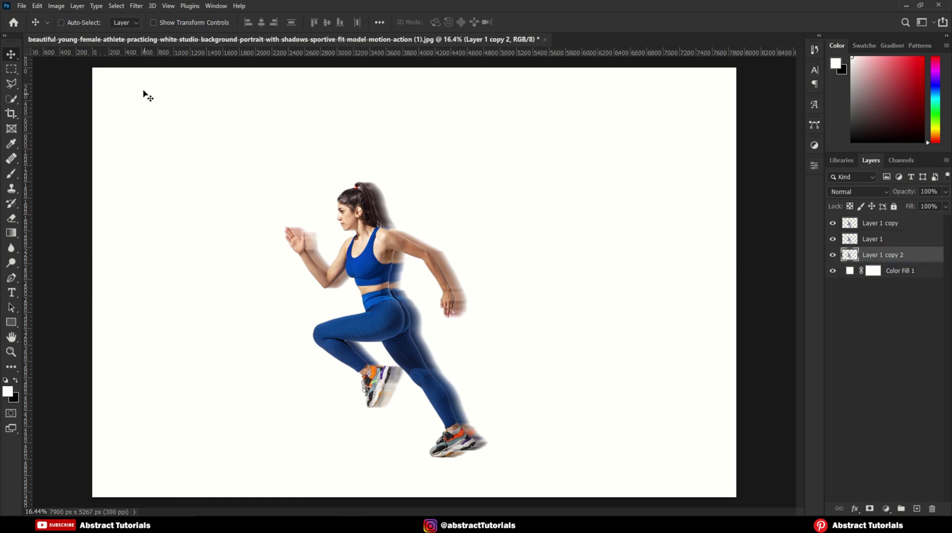
Apply a 412 px horizontal Motion Blur to Layer 1 copy 2 and shift it right
left_click(136, 6)
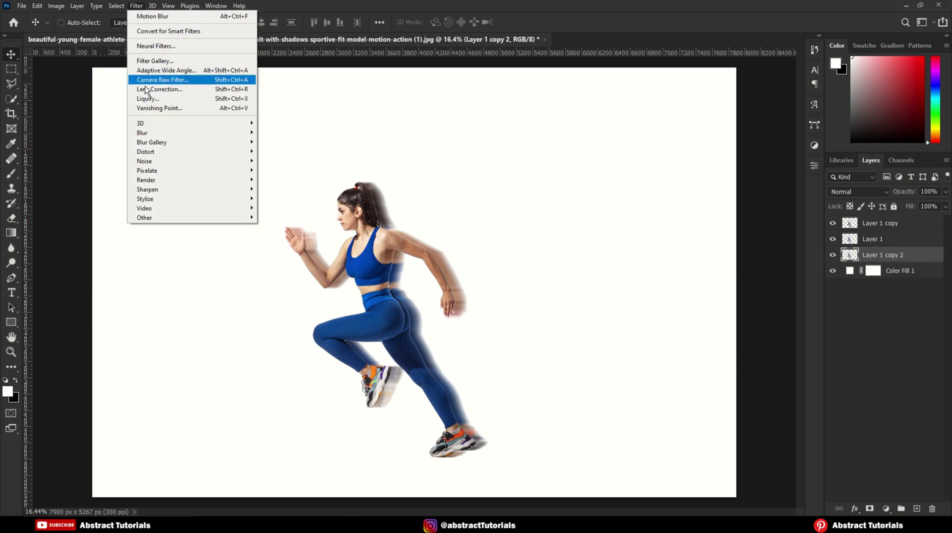
mouse_move(155, 135)
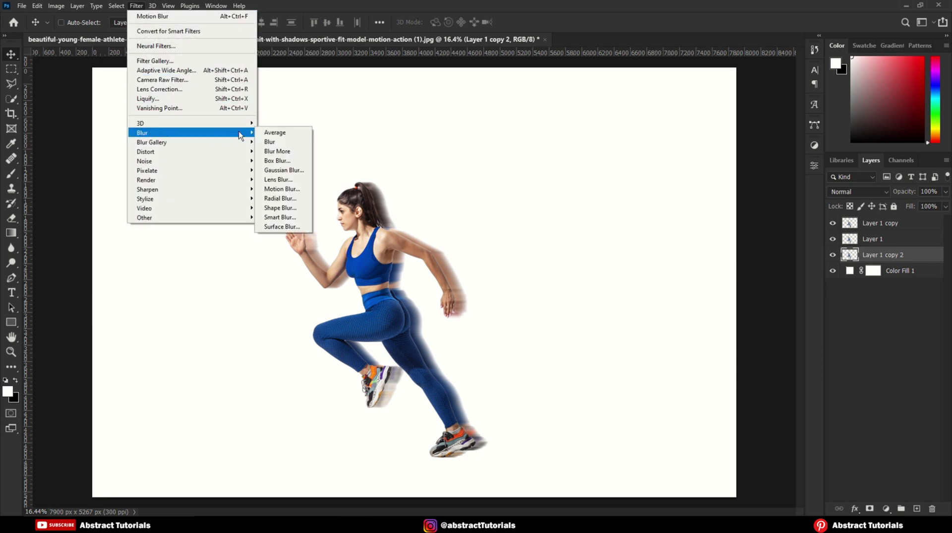
left_click(276, 189)
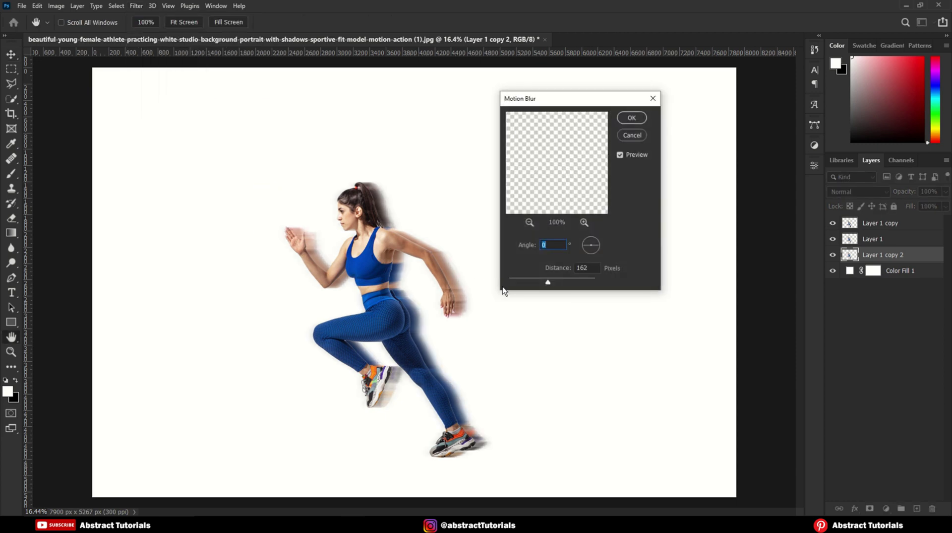
left_click_drag(548, 283, 567, 282)
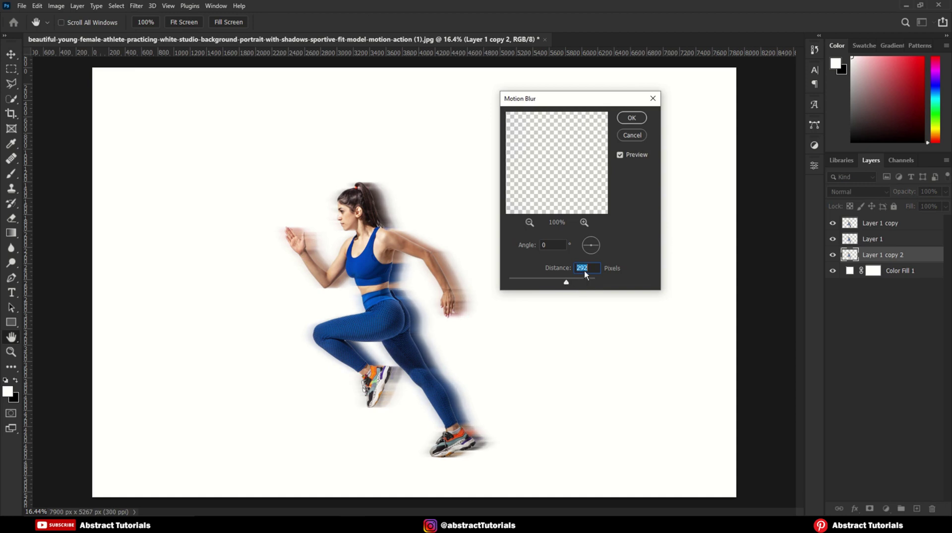
type("320")
left_click_drag(580, 281, 570, 282)
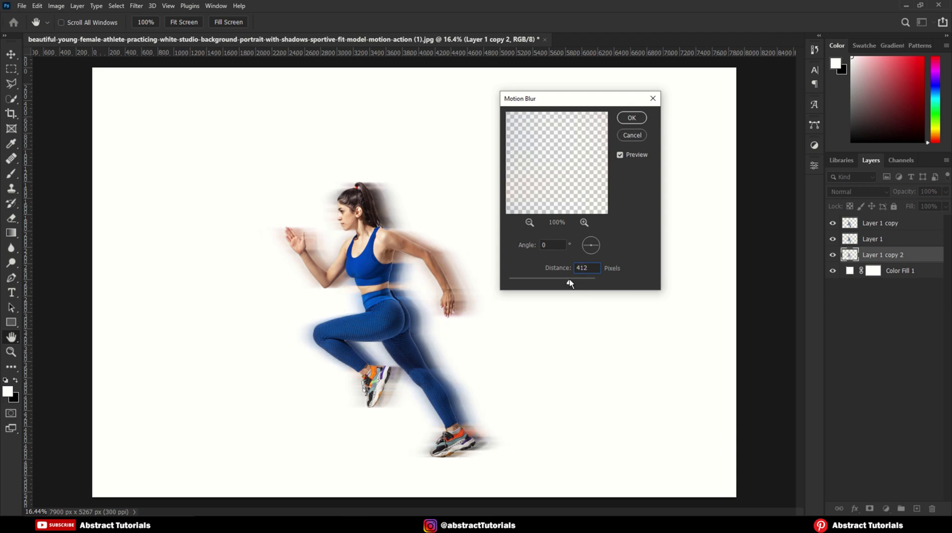
left_click(634, 119)
left_click_drag(459, 237, 471, 240)
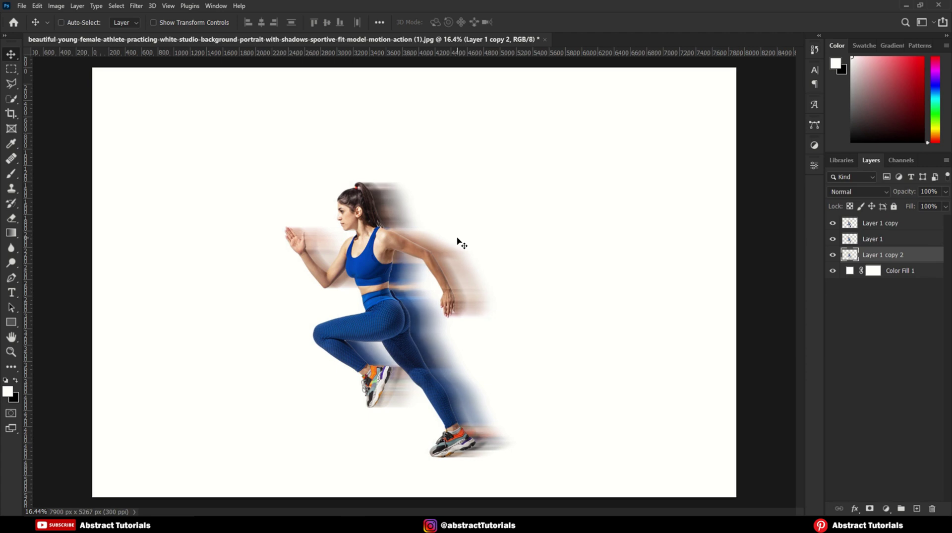
Merge Layer 1 copy 2 into Layer 1
scroll(457, 240, "down", 1)
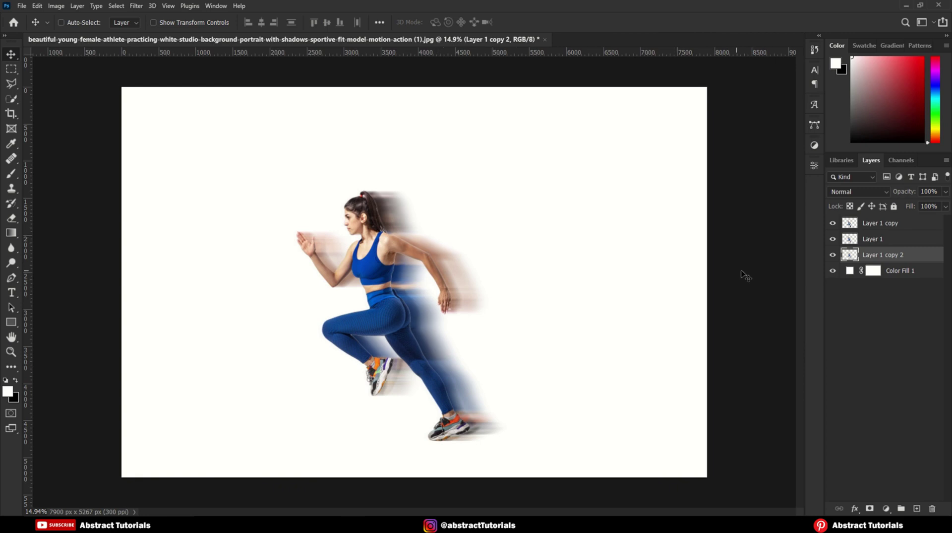
key("ctrl")
left_click(861, 241, "ctrl")
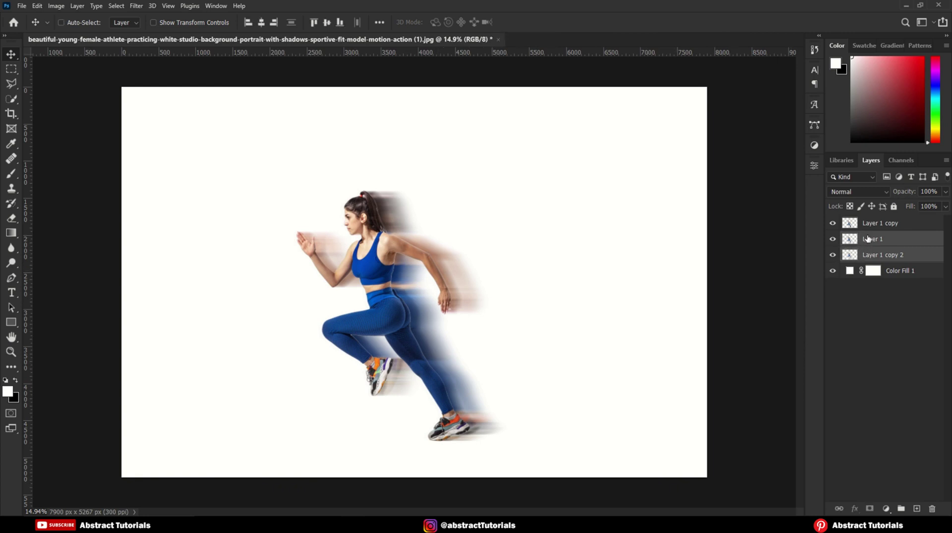
right_click(869, 249)
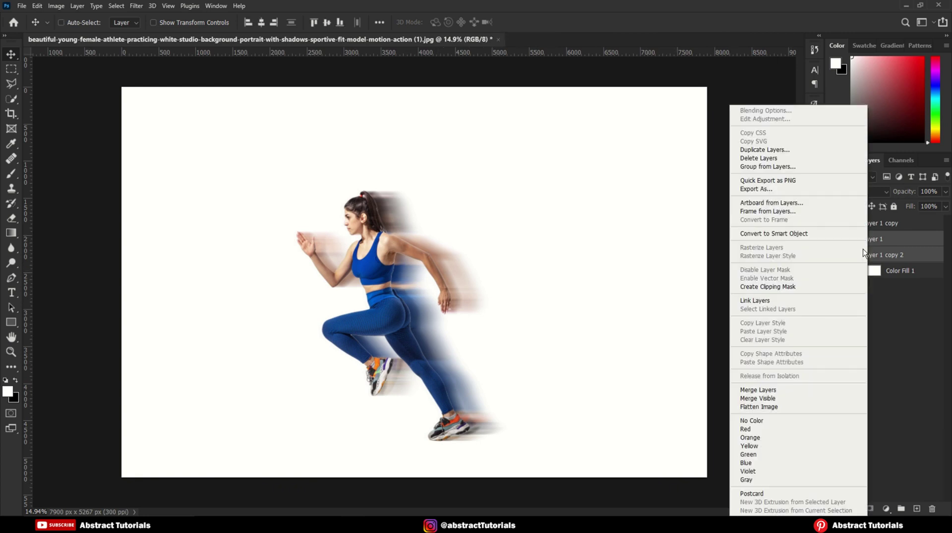
left_click(749, 391)
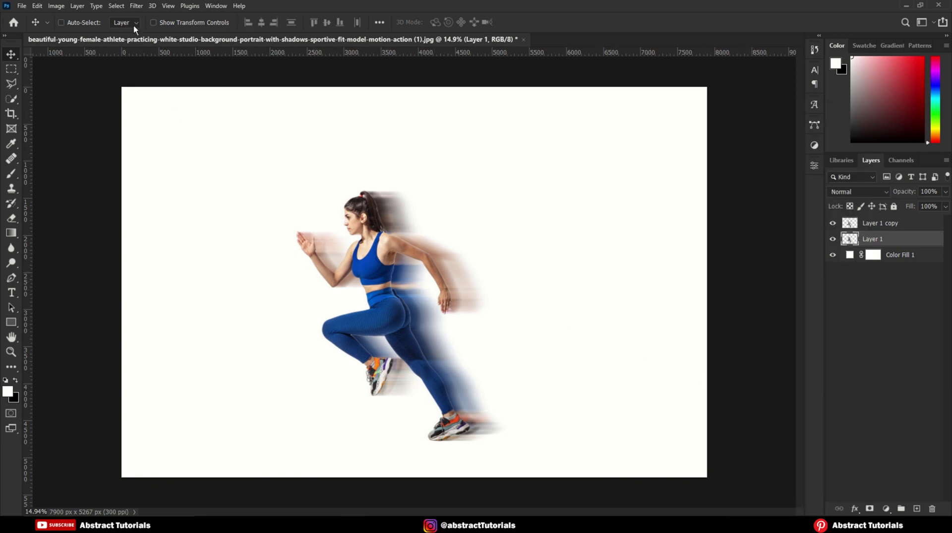
Apply an extra 176 px horizontal Motion Blur to the merged Layer 1
left_click(137, 5)
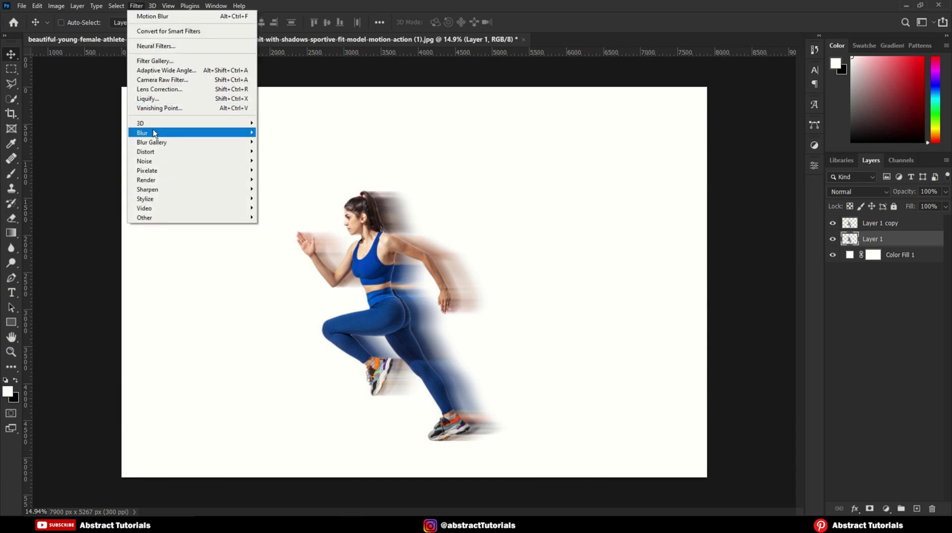
mouse_move(175, 138)
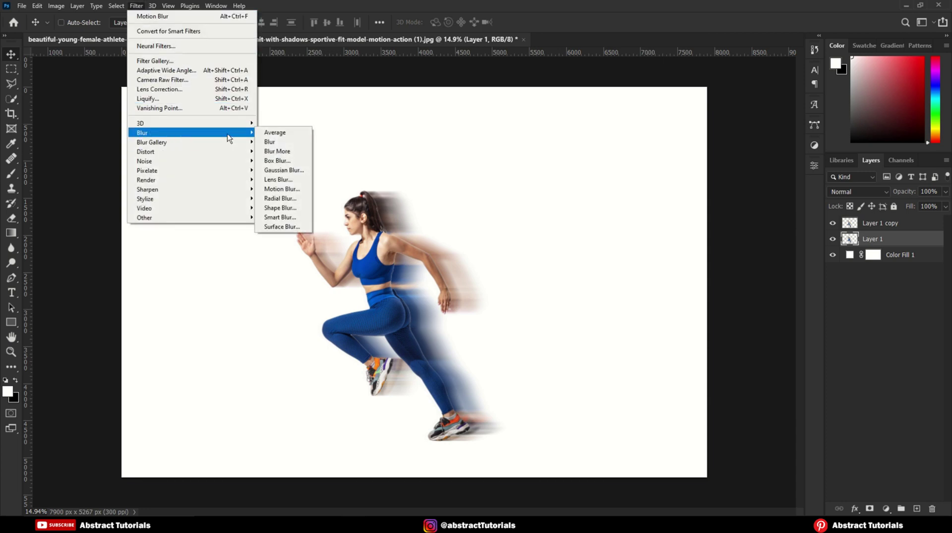
left_click(278, 190)
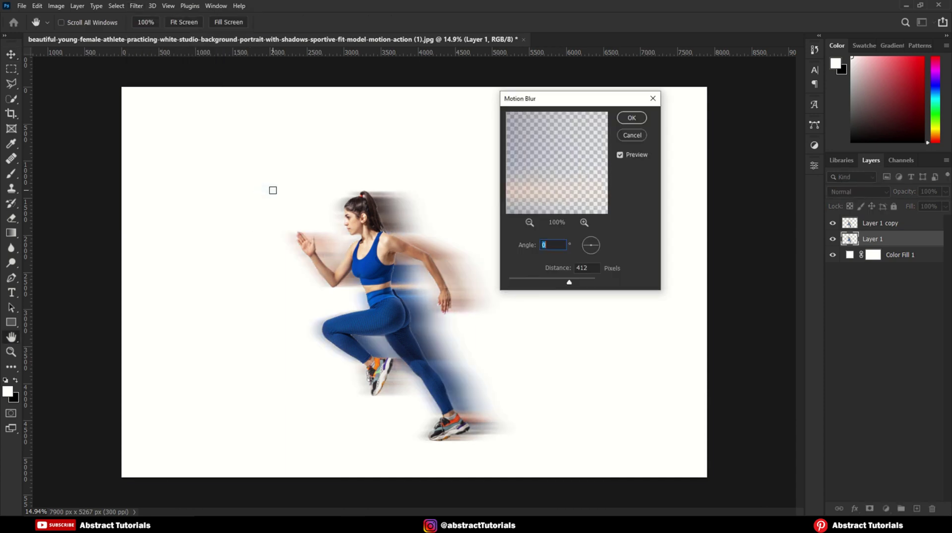
left_click(535, 281)
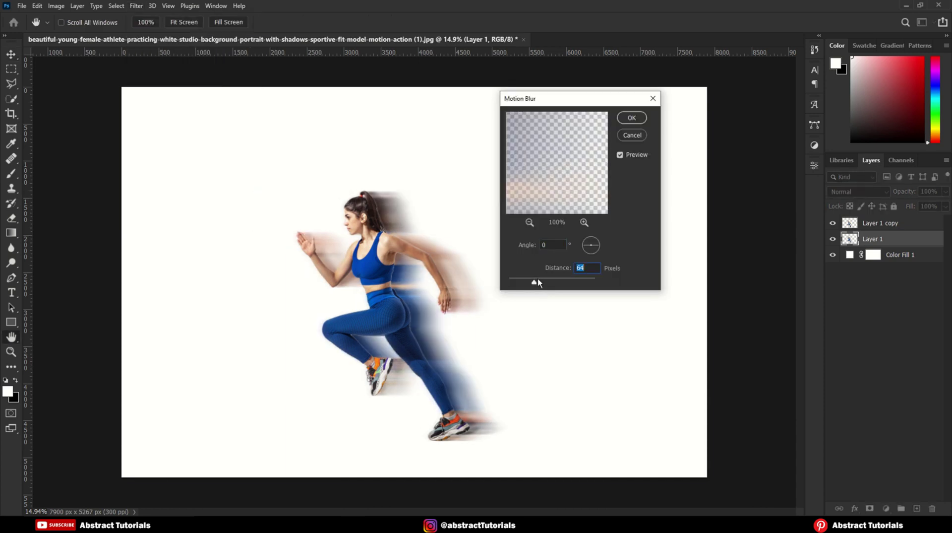
left_click_drag(540, 283, 547, 283)
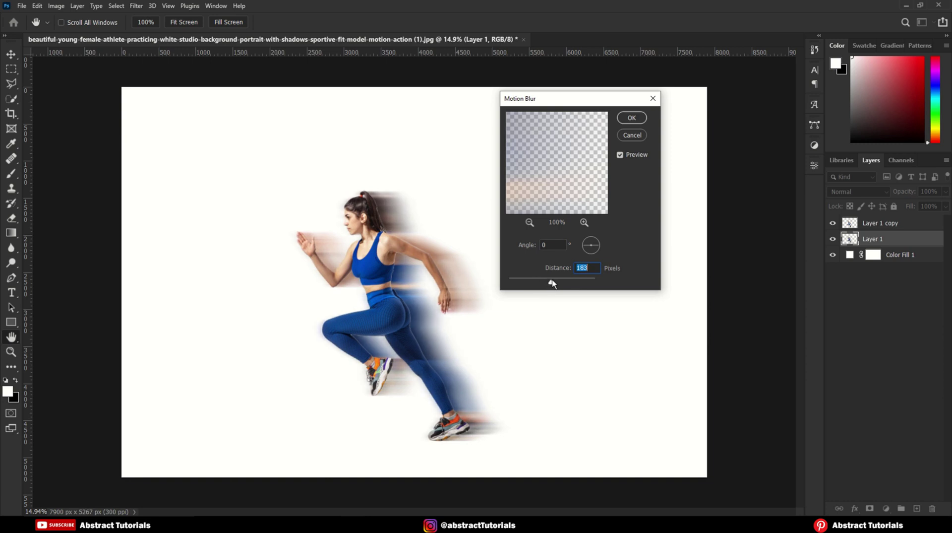
left_click_drag(552, 284, 550, 284)
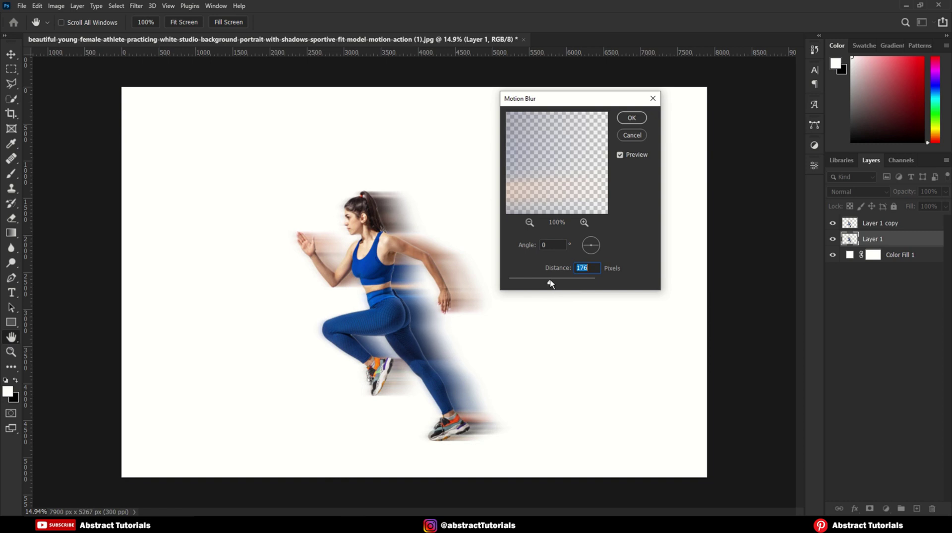
left_click(631, 119)
scroll(477, 339, "up", 1)
key("alt+bracketright")
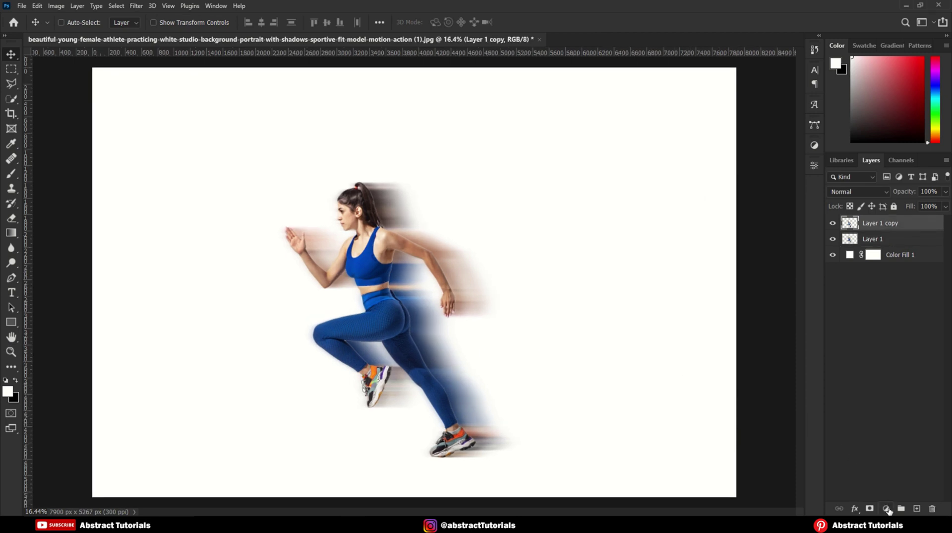
Add a Hue/Saturation adjustment layer on top with Saturation raised to +29
left_click(887, 508)
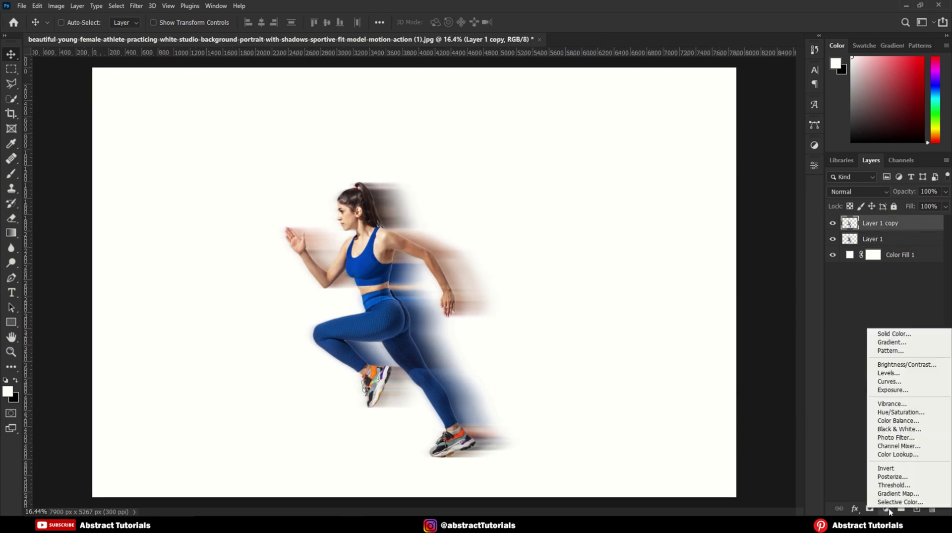
left_click(890, 413)
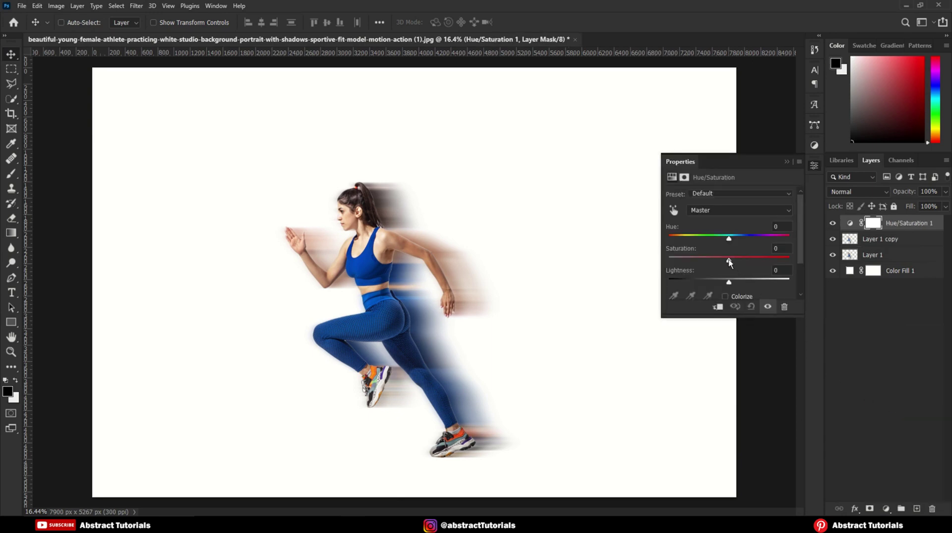
mouse_move(730, 262)
left_mouse_down()
mouse_move(743, 264)
mouse_move(727, 285)
mouse_move(748, 265)
left_mouse_up()
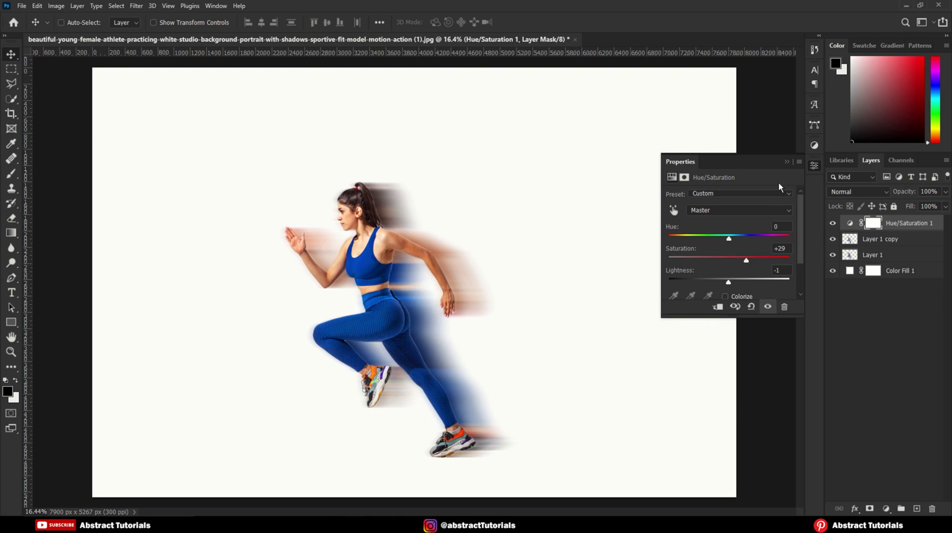